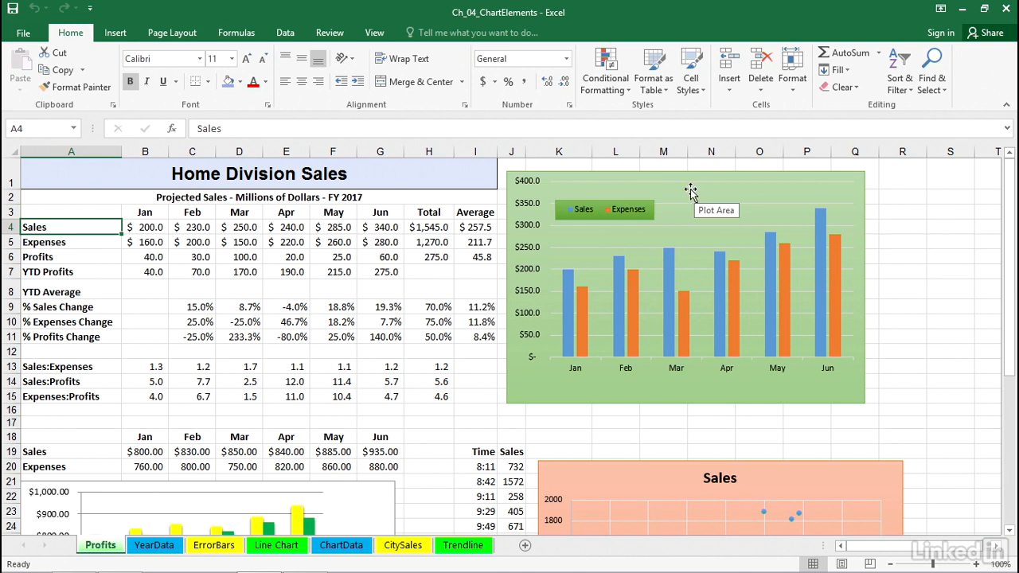
Preview the chart title placement options for the Sales and Expenses column chart, keeping the None setting.
left_click(673, 190)
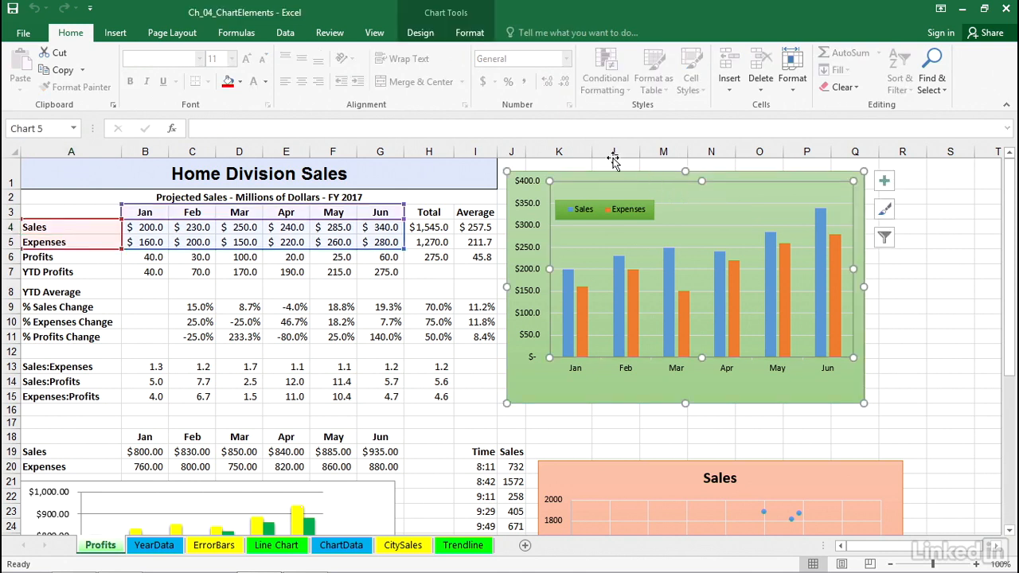
left_click(421, 35)
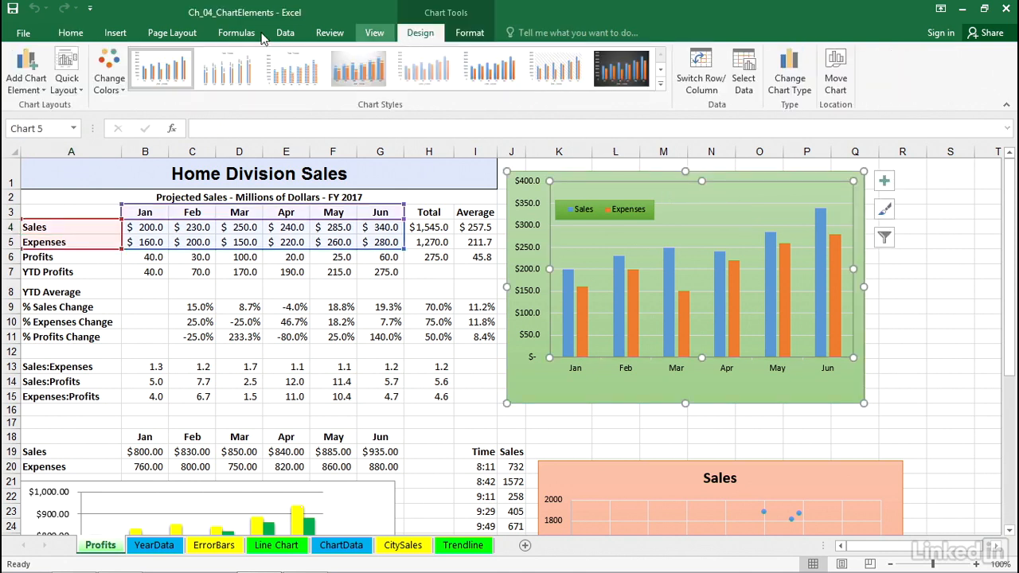
left_click(29, 66)
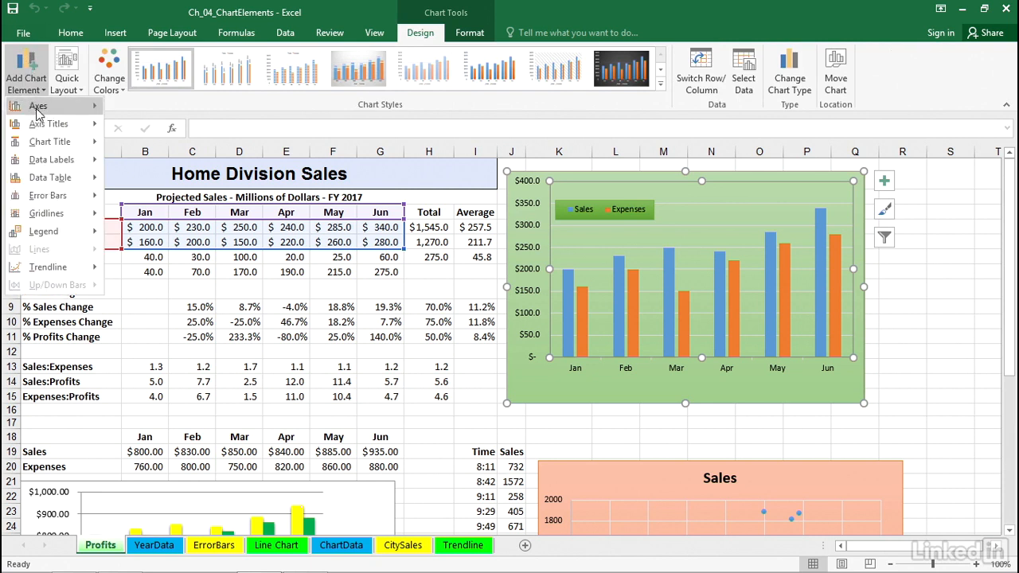
mouse_move(45, 142)
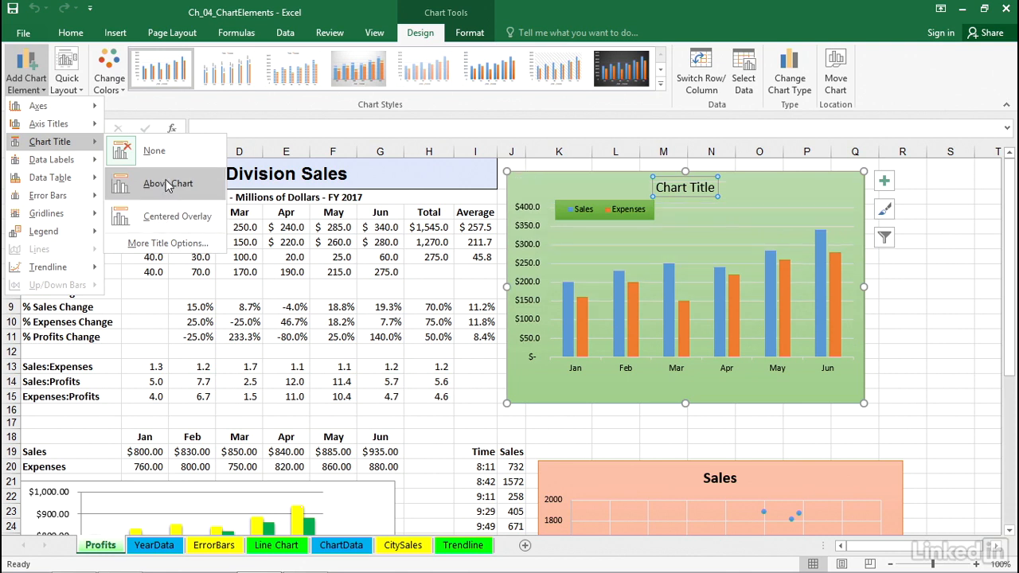
left_click(154, 150)
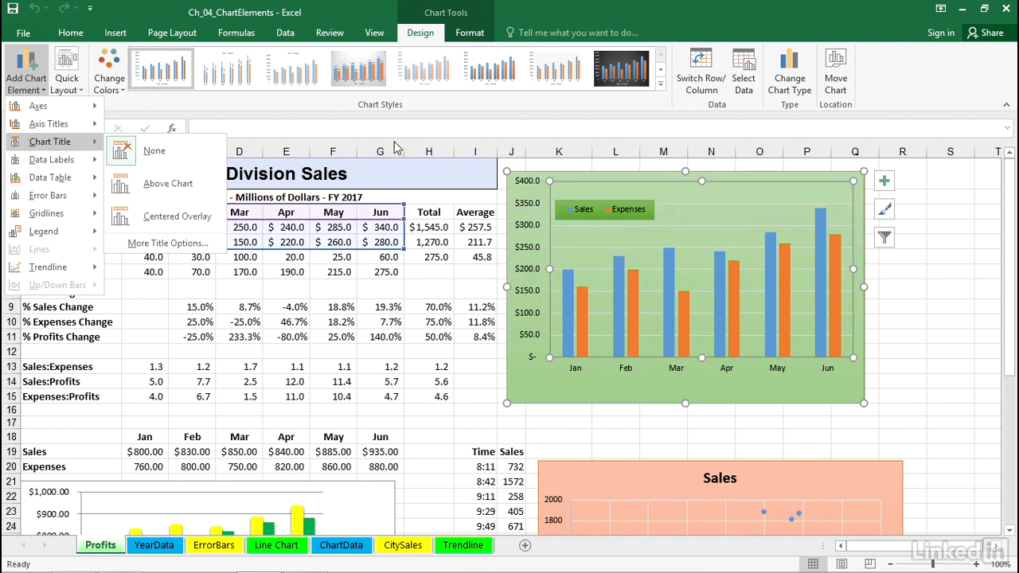
left_click(735, 196)
left_click(769, 181)
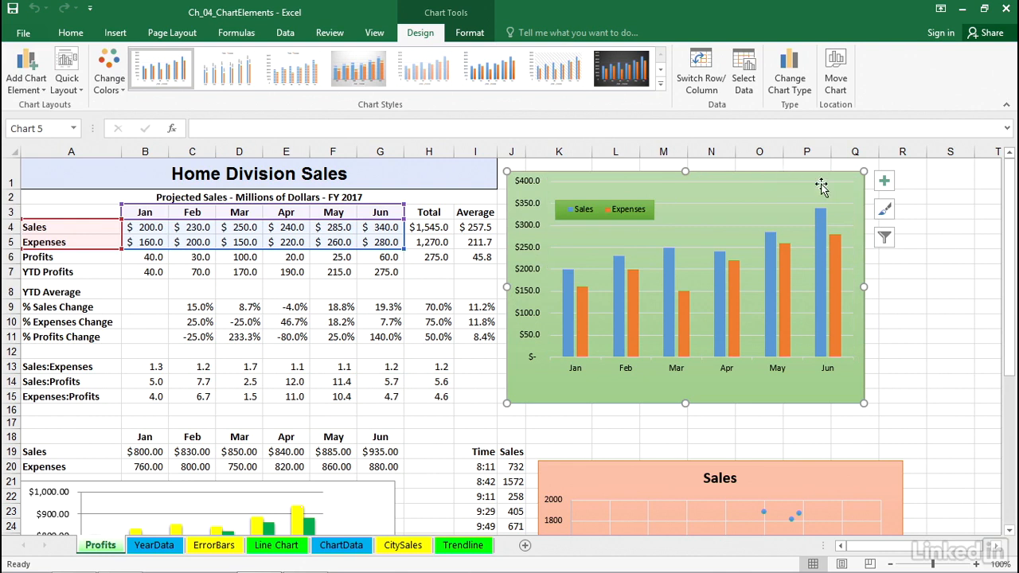
Add a chart title above the green column chart and enter "Sales Expense Report" in it.
left_click(885, 183)
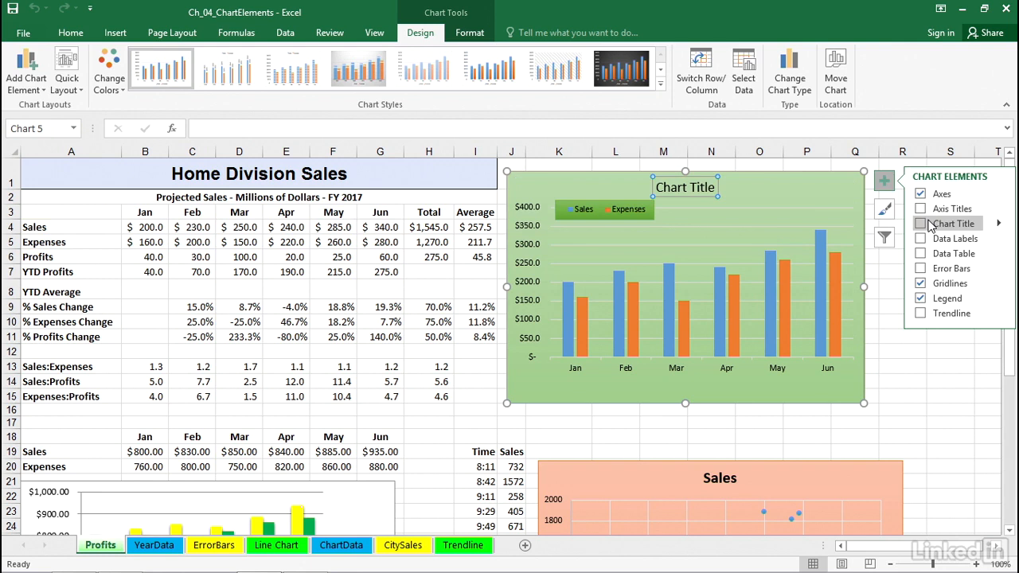
left_click(999, 229)
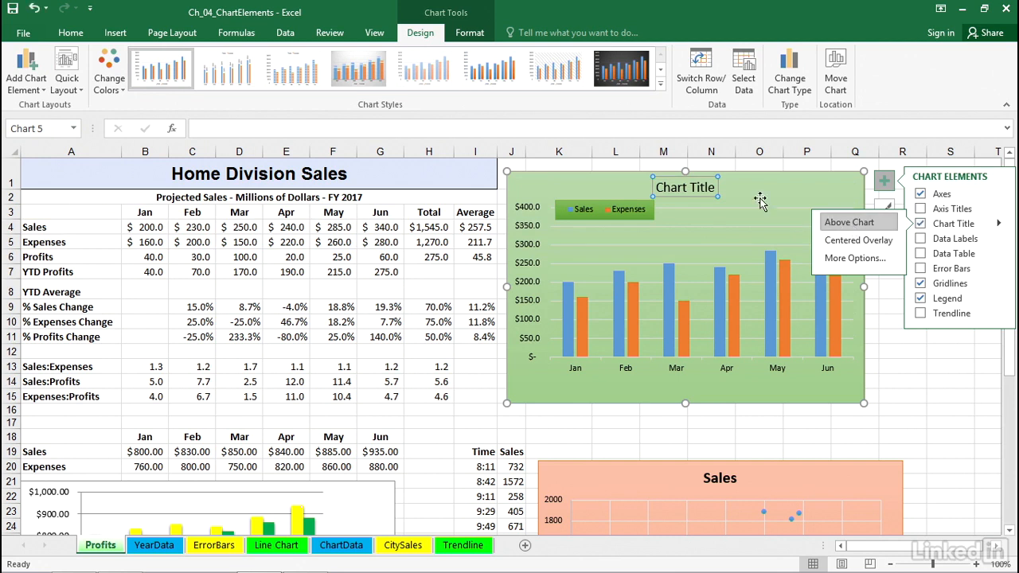
left_click(676, 179)
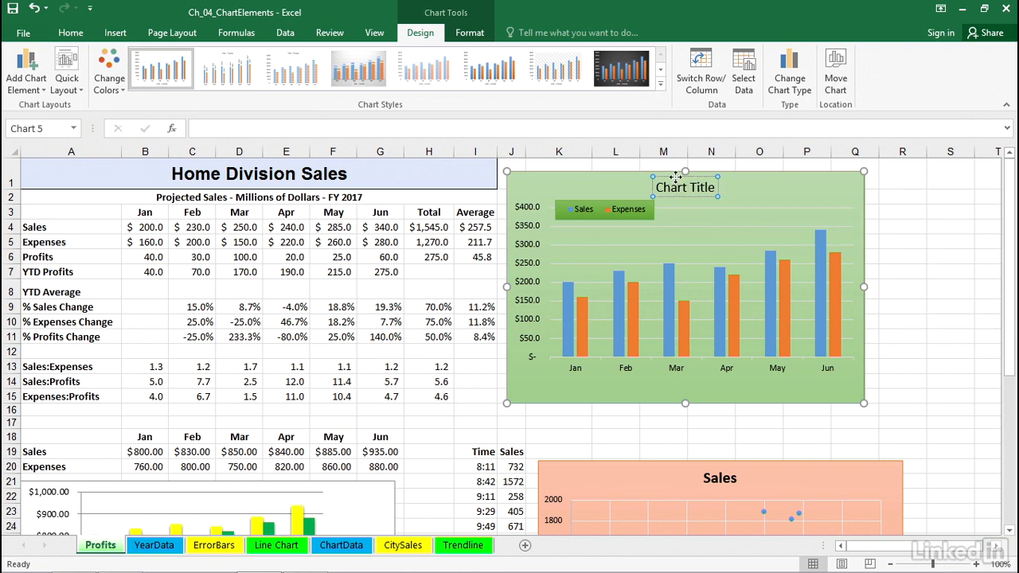
type("Sales Expense Report")
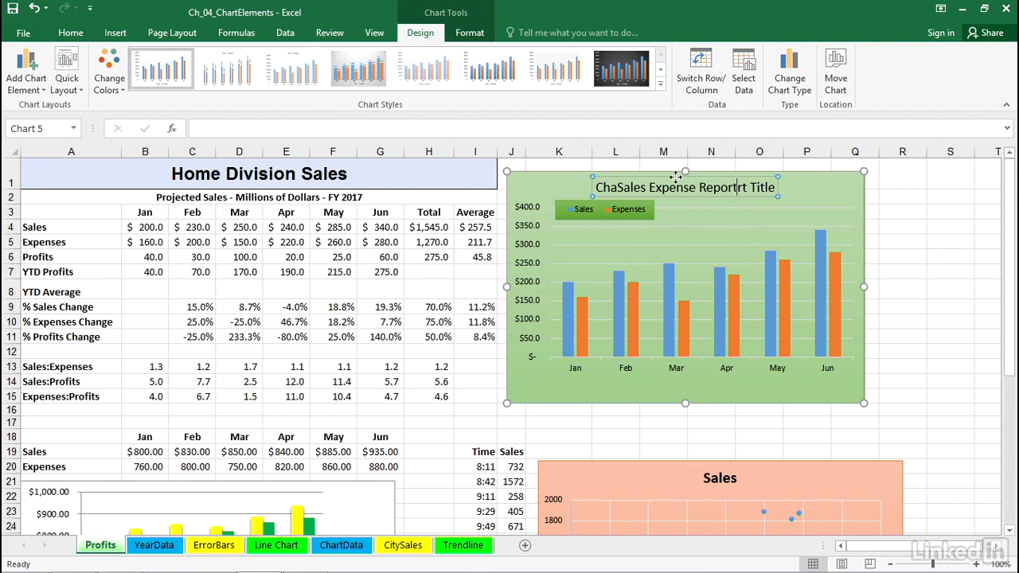
Remove the leftover placeholder characters around the title text so it reads "Sales Expense Report".
key("Delete")
key("Delete")
key("Delete")
key("Delete")
key("Delete")
key("Delete")
key("Delete")
key("Delete")
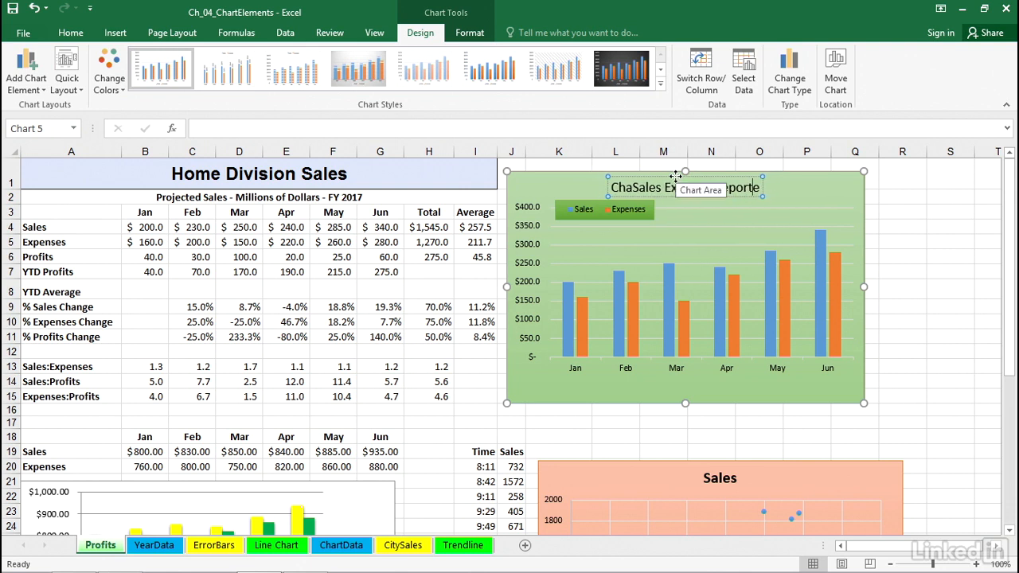
left_click(636, 189)
key("BackSpace")
key("BackSpace")
key("BackSpace")
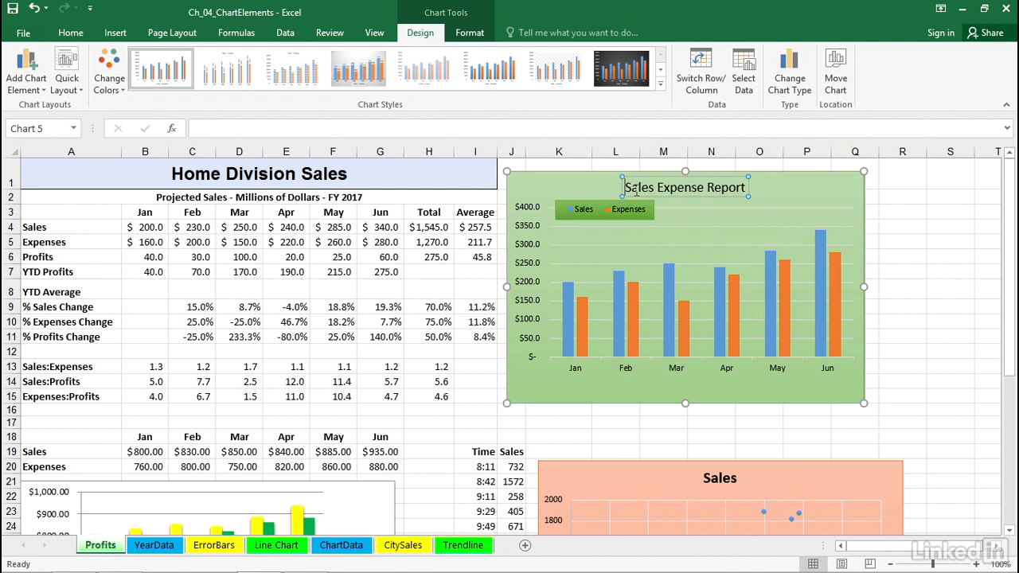
left_click(770, 215)
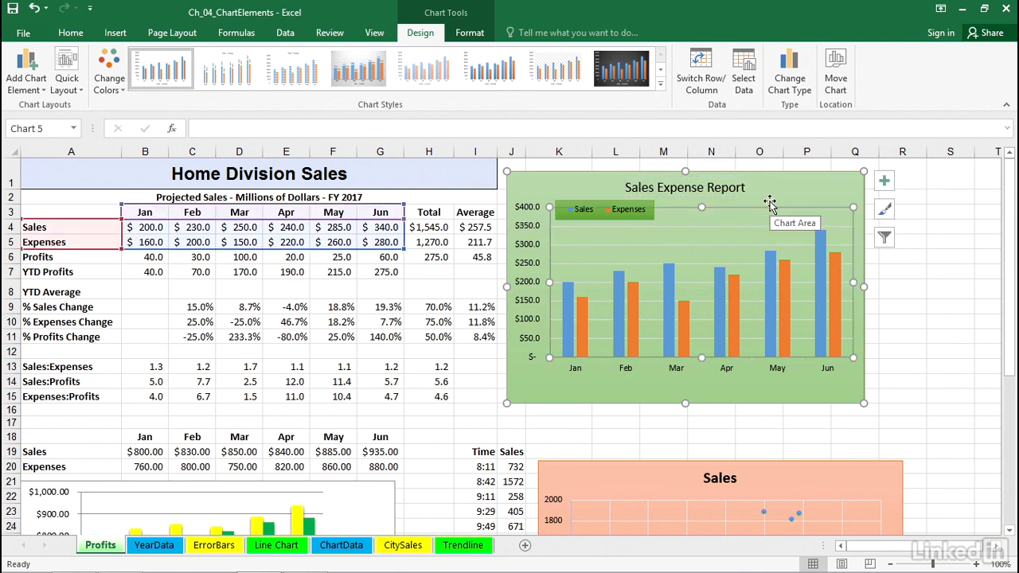
left_click(799, 186)
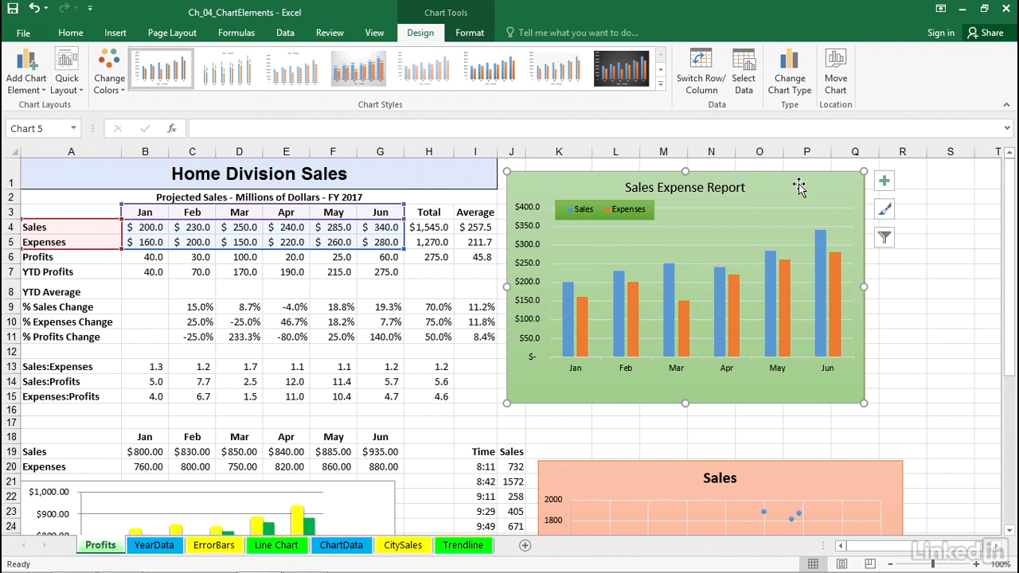
Undo the chart title's text edits and the addition of the title.
key("ctrl+z")
key("ctrl+z")
key("ctrl+z")
key("ctrl+z")
key("ctrl+z")
key("ctrl+z")
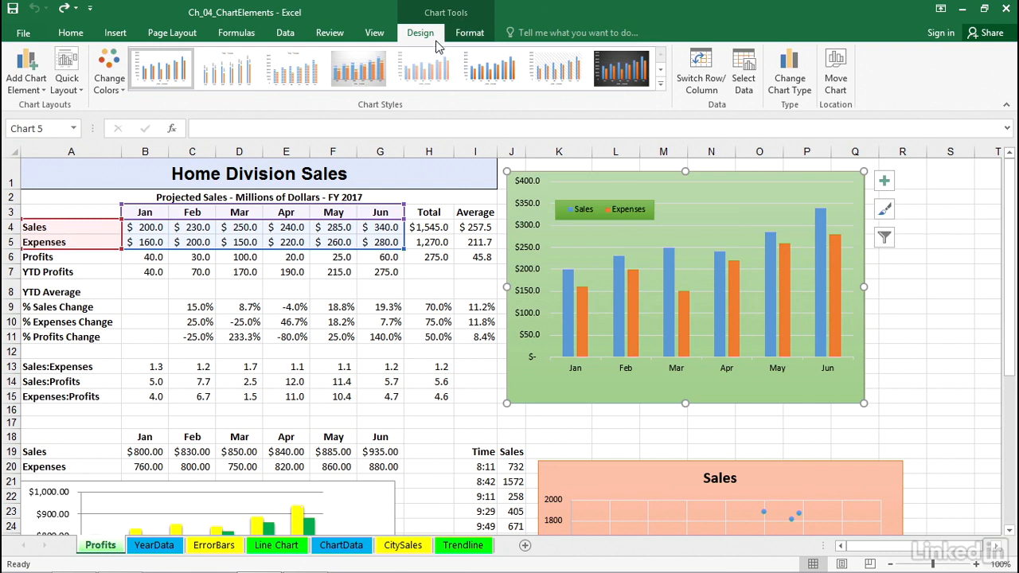
Apply quick layout Layout 9 to the column chart and delete its horizontal axis title.
left_click(66, 62)
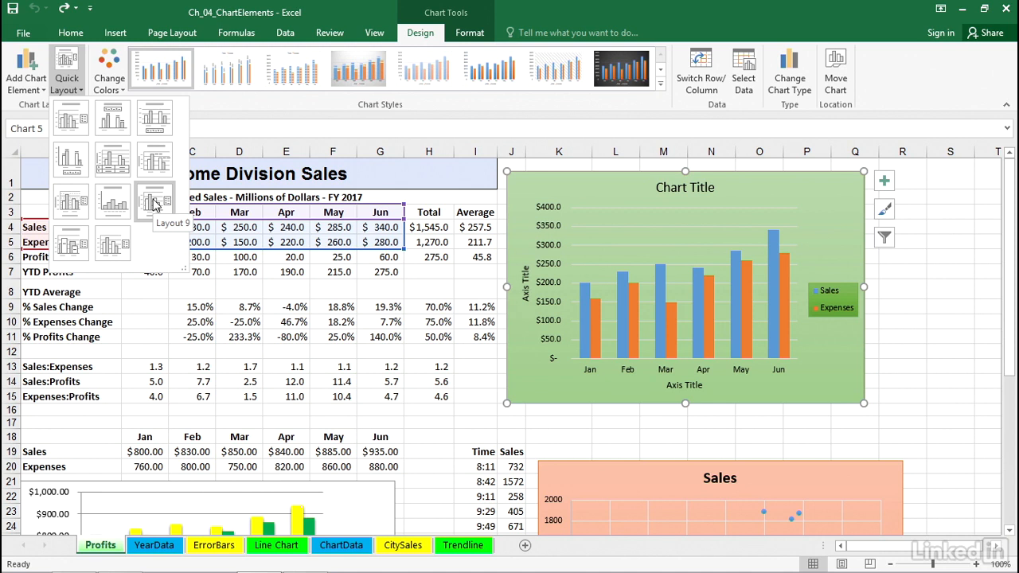
left_click(155, 202)
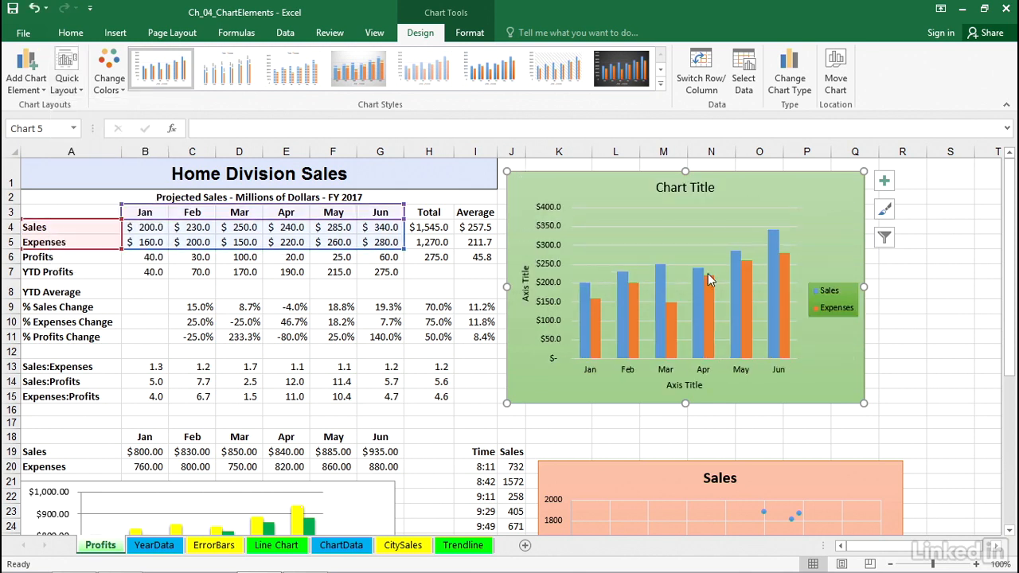
left_click(685, 188)
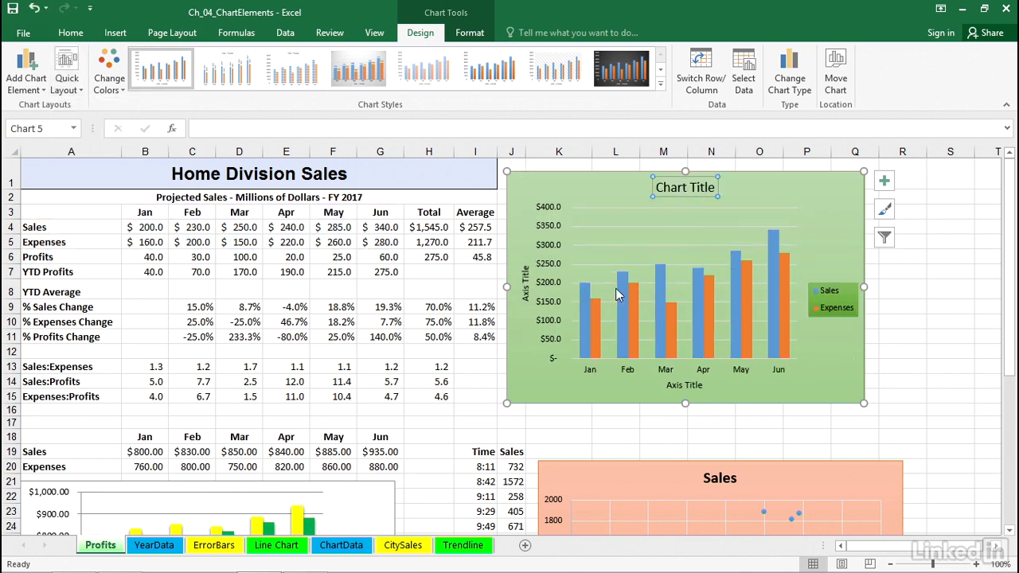
left_click(527, 280)
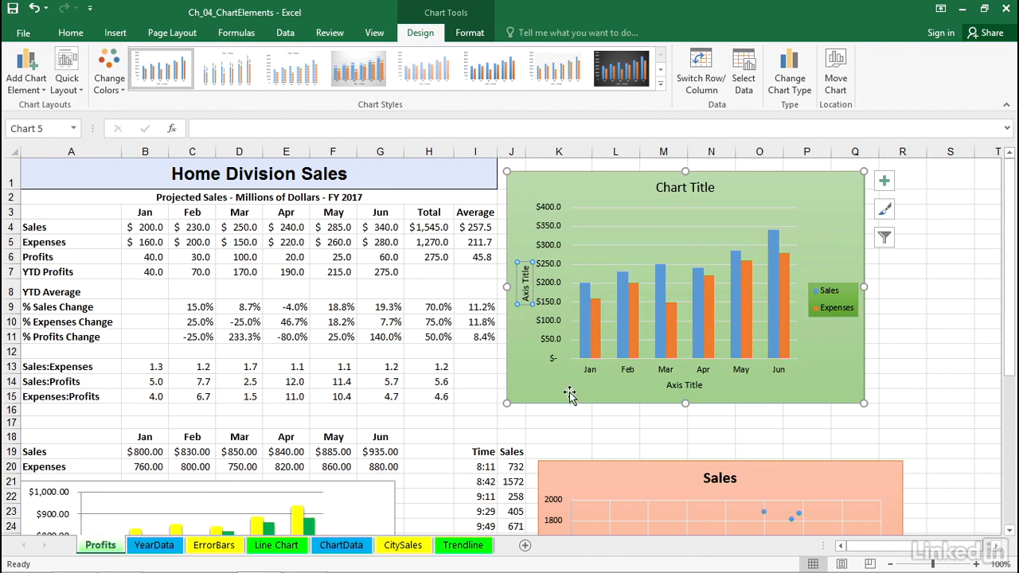
left_click(677, 385)
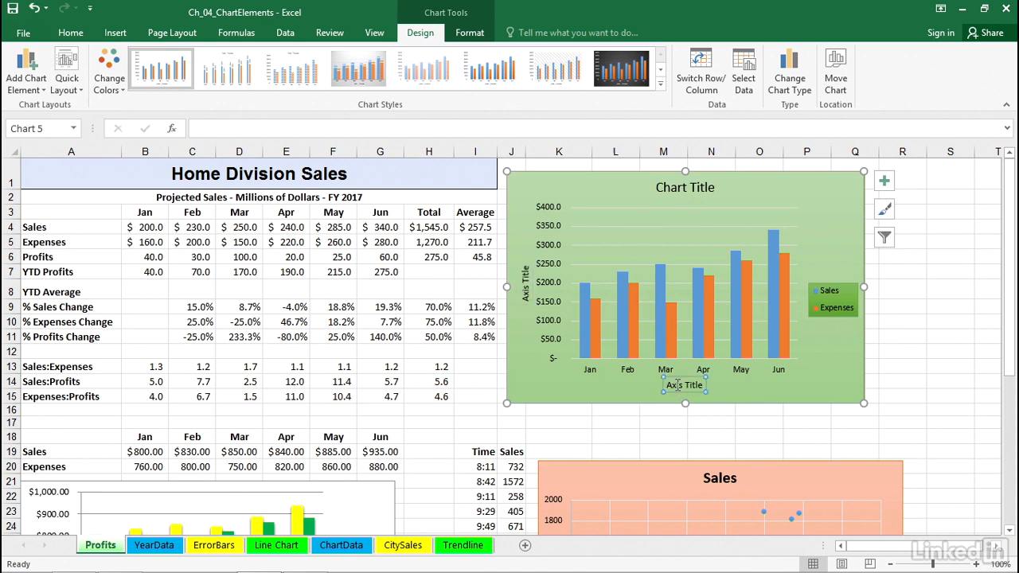
key("Delete")
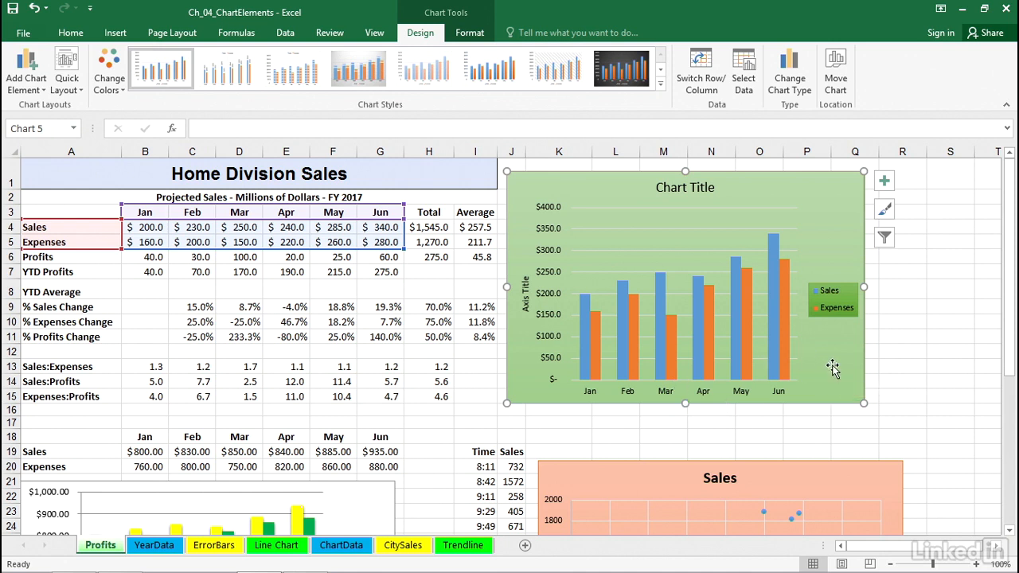
left_click(70, 70)
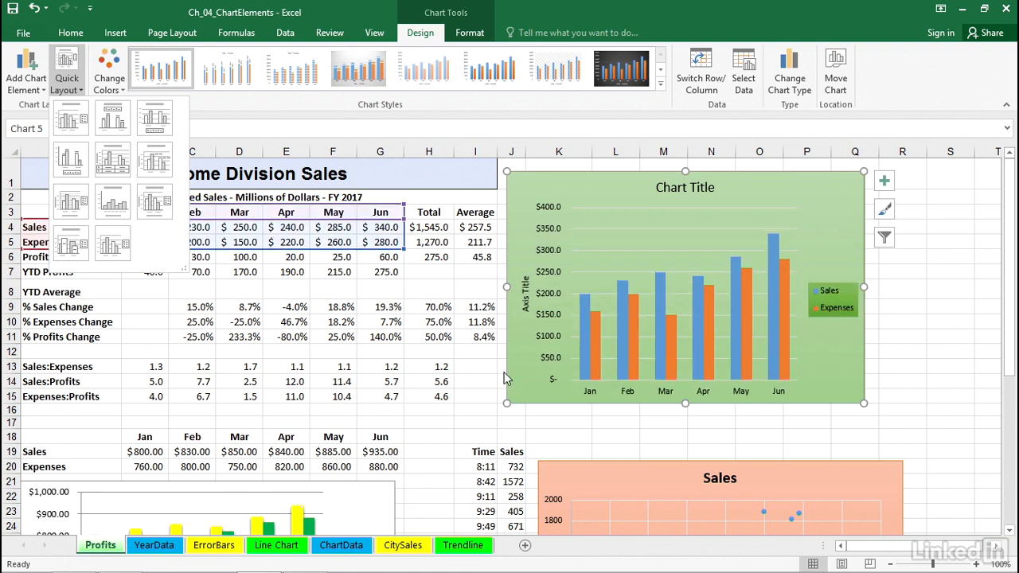
left_click(527, 385)
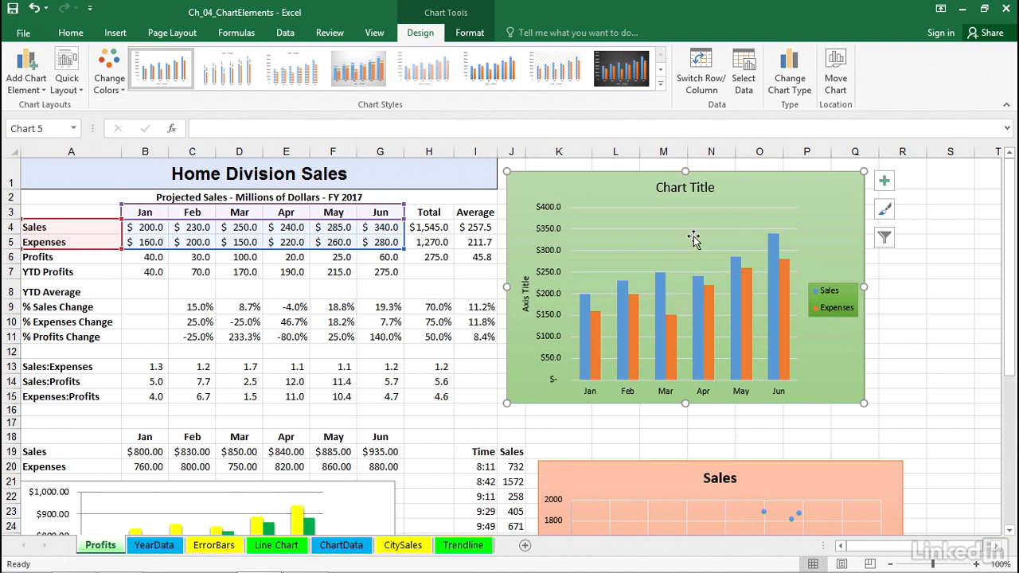
Replace the placeholder chart title text with "Home Division Sales".
left_click(712, 190)
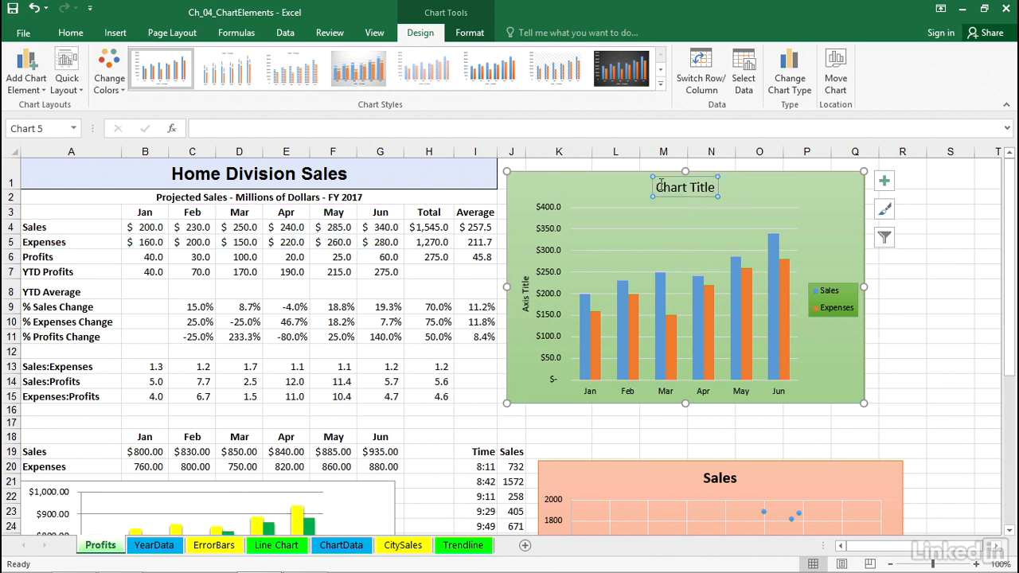
left_click_drag(657, 187, 721, 188)
type("Home Division Sa")
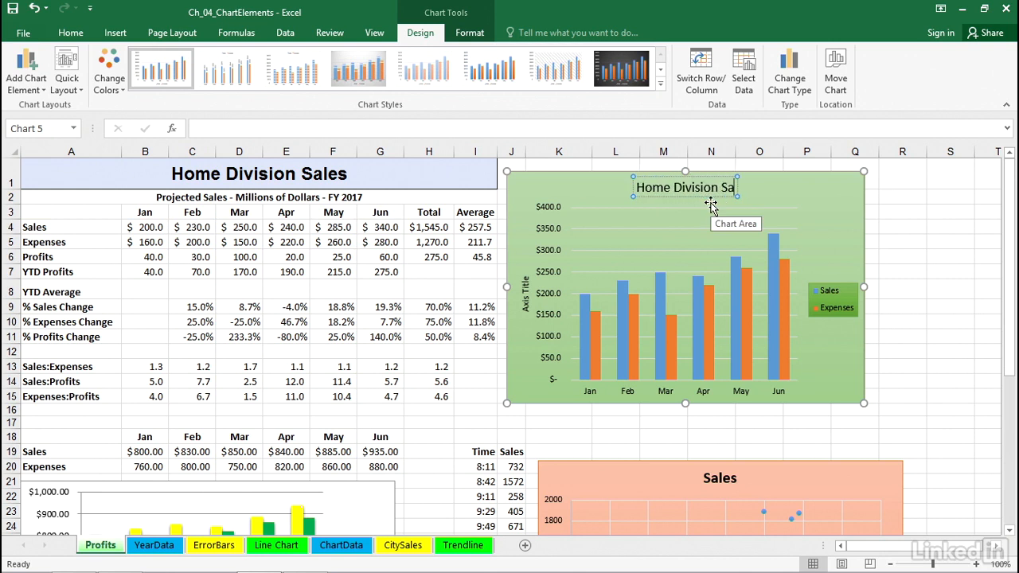
type("les")
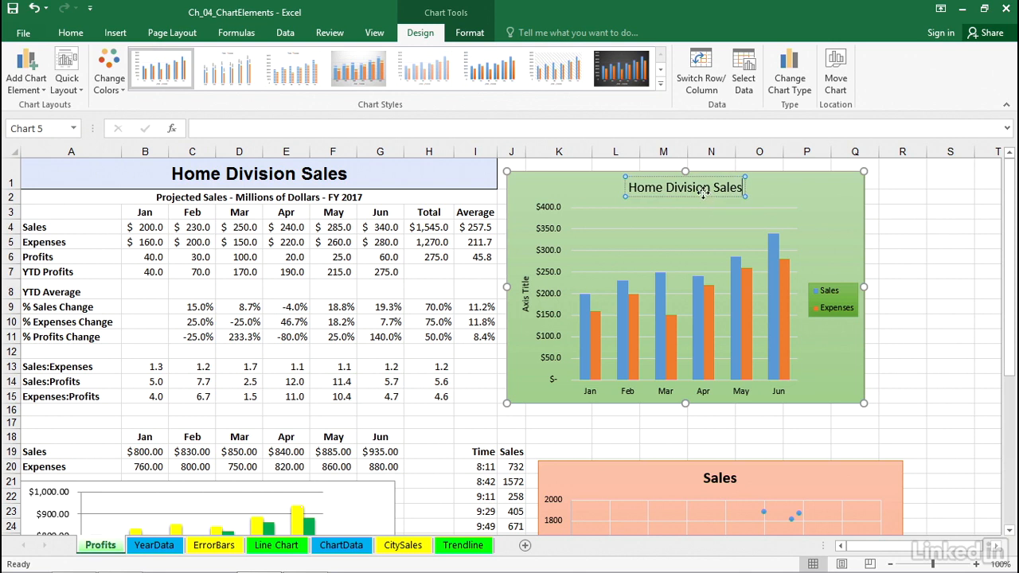
Apply the dark blue filled theme shape style with white text to the chart title box.
left_click(704, 199)
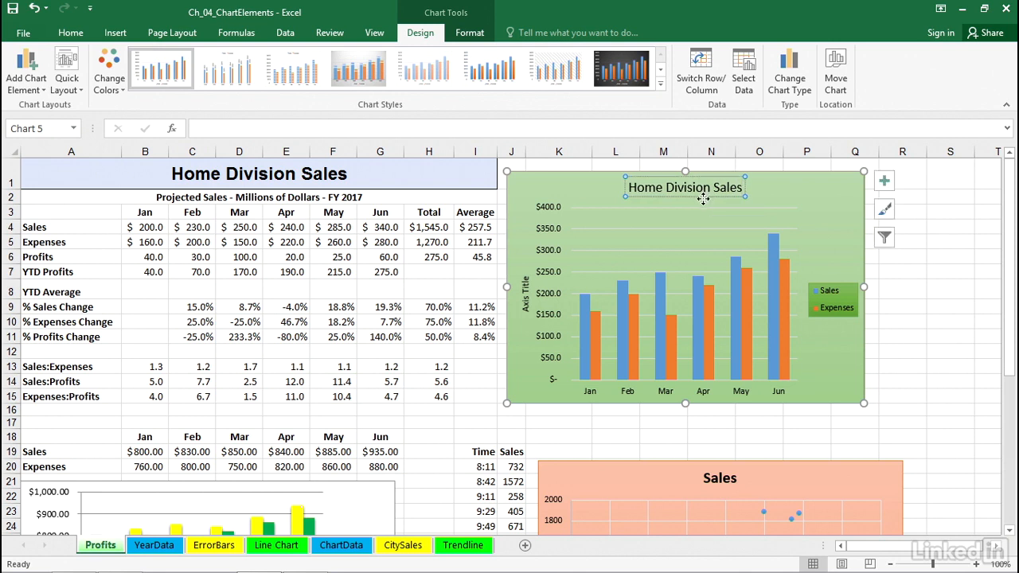
left_click(470, 33)
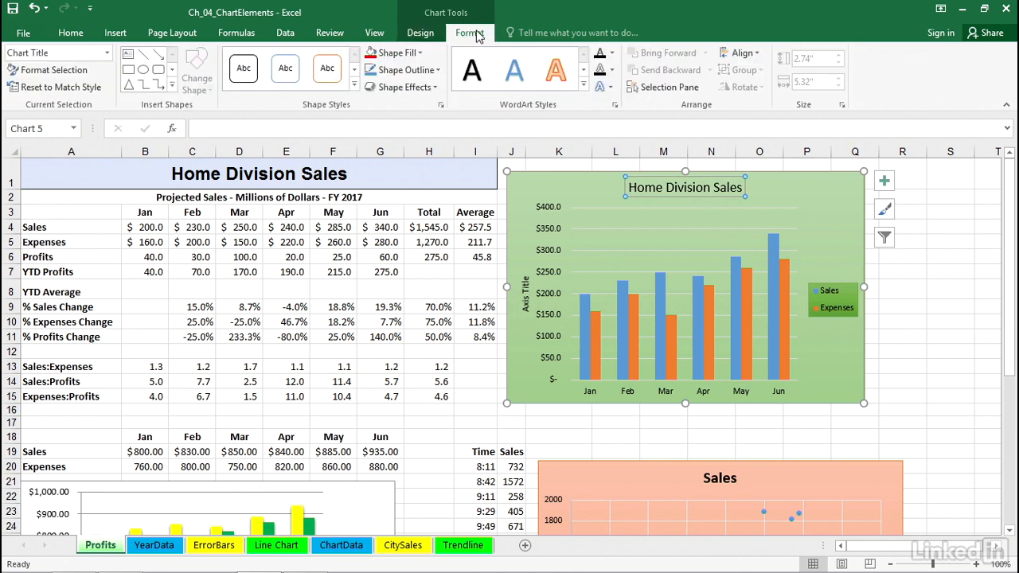
left_click(353, 86)
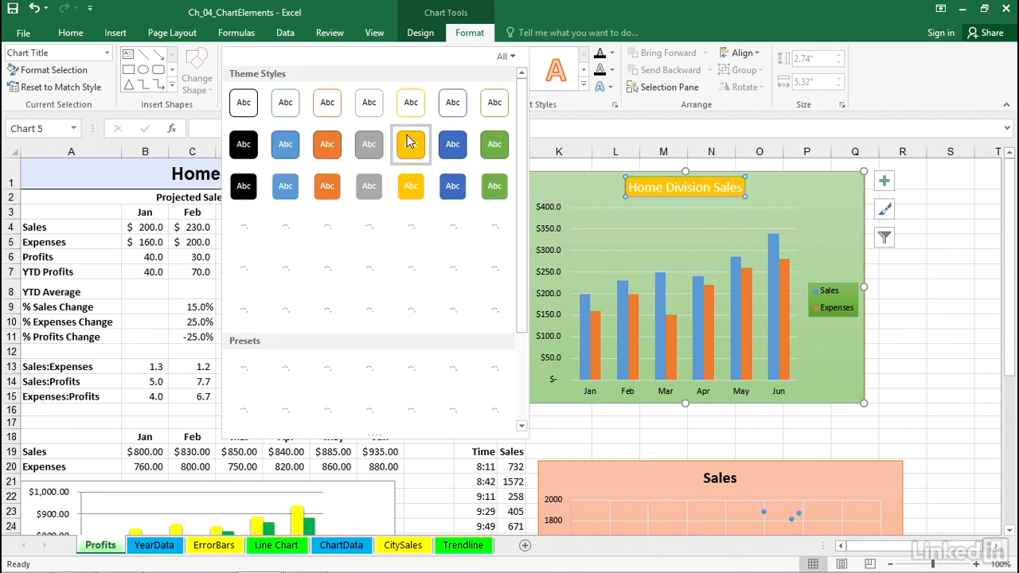
left_click(454, 146)
left_click(549, 191)
Apply an orange glow shape effect to the Home Division Sales chart title.
left_click(665, 193)
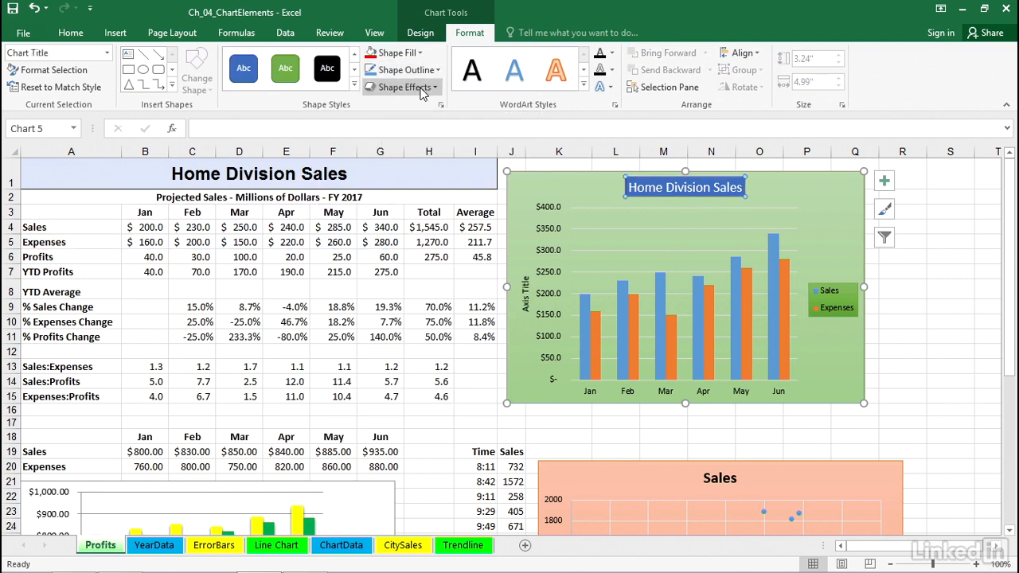
left_click(423, 90)
mouse_move(413, 151)
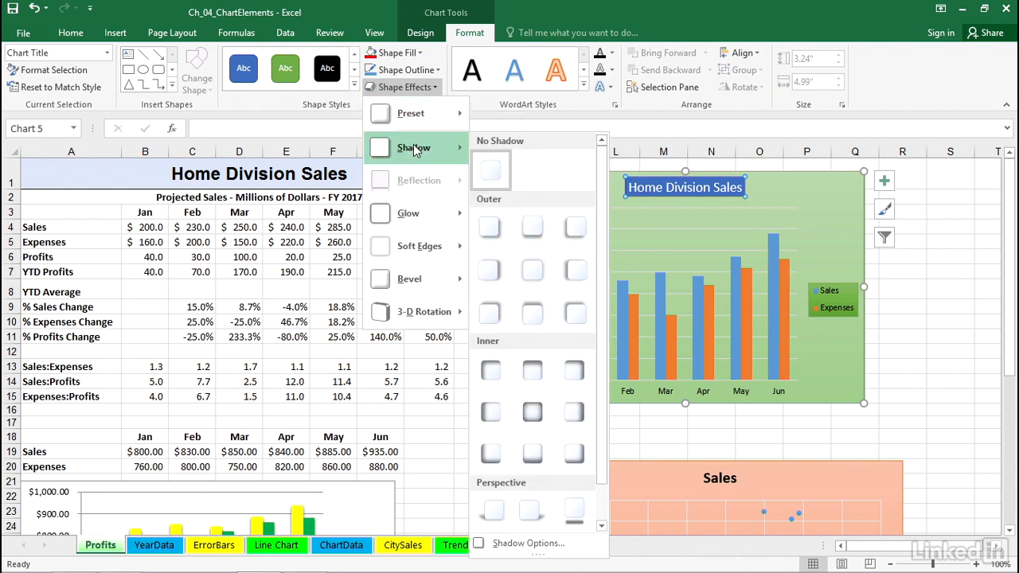
mouse_move(418, 214)
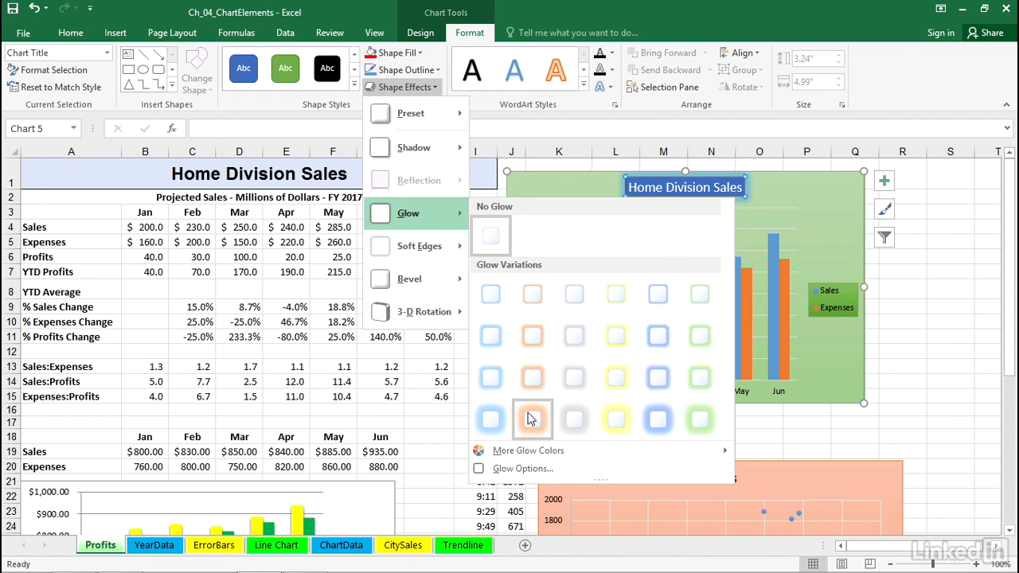
left_click(546, 388)
left_click(544, 182)
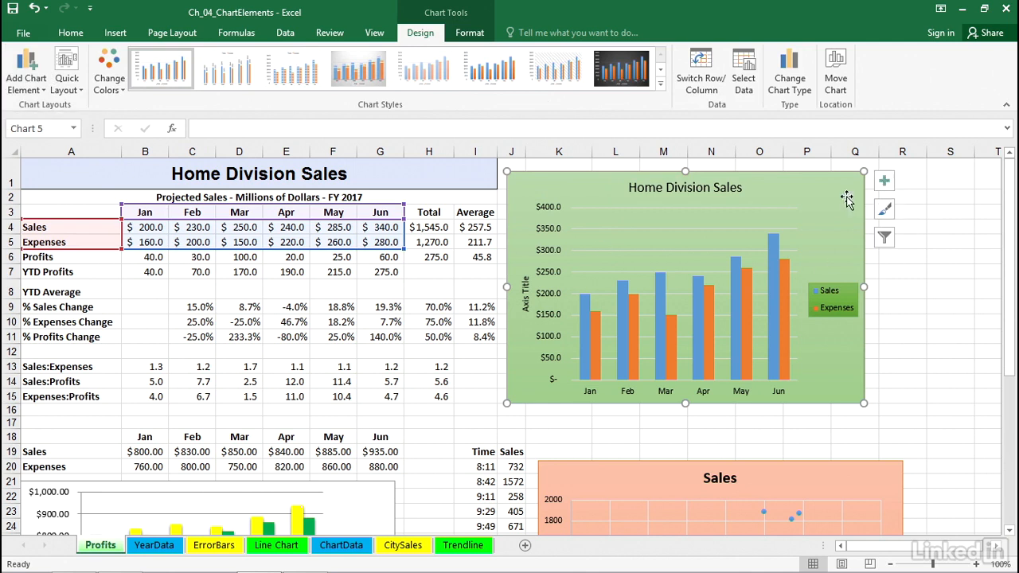
Add a primary horizontal axis title to the Home Division Sales chart.
left_click(70, 66)
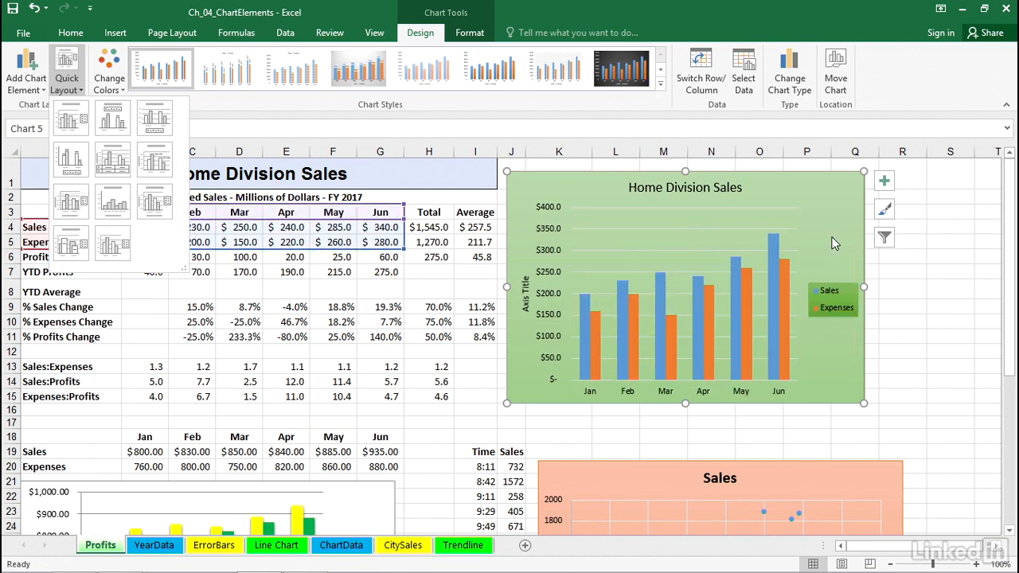
left_click(884, 182)
left_click(884, 182)
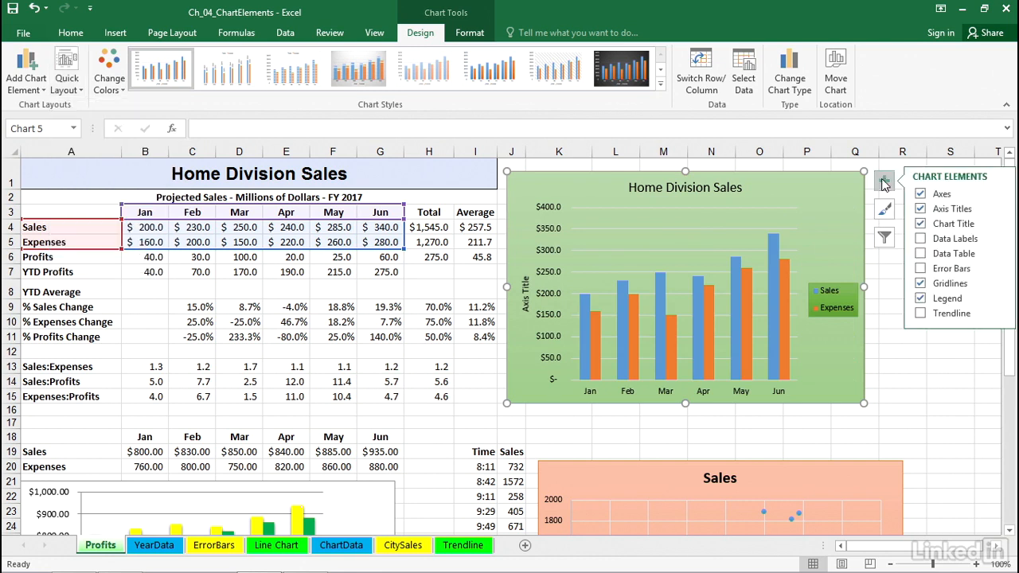
left_click(999, 209)
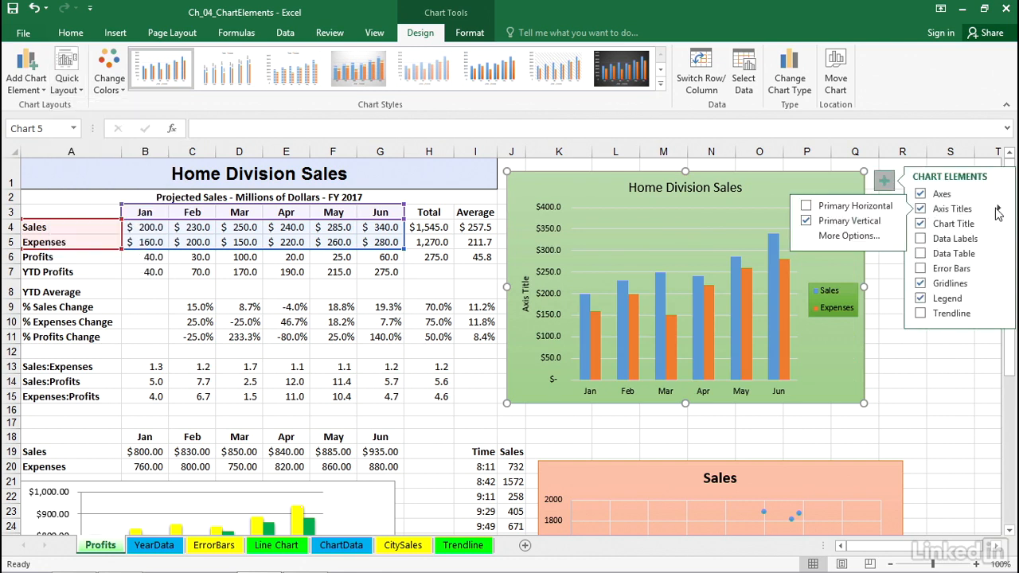
left_click(807, 208)
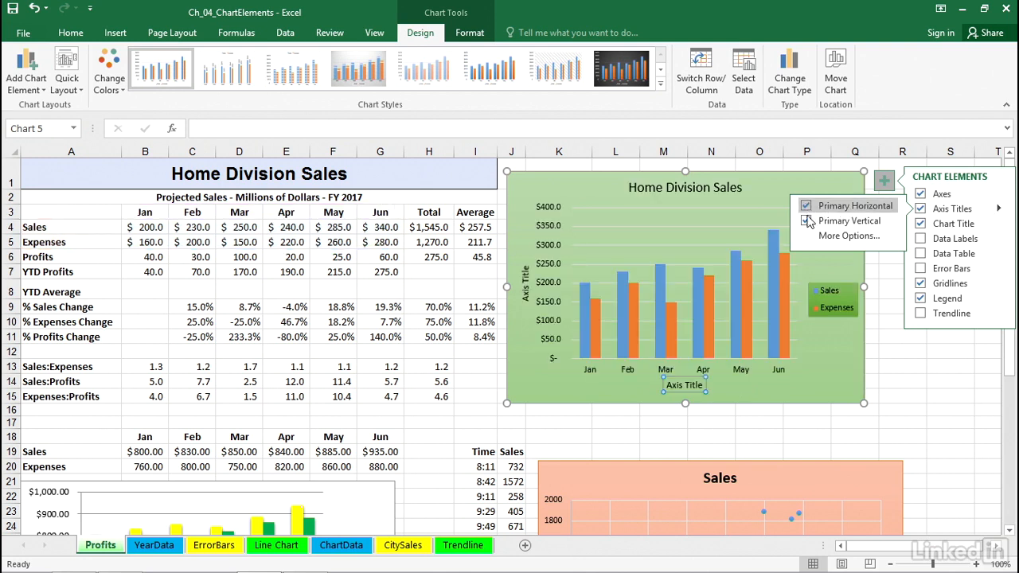
View the detailed formatting options for the horizontal axis title and close them without changes.
left_click(824, 237)
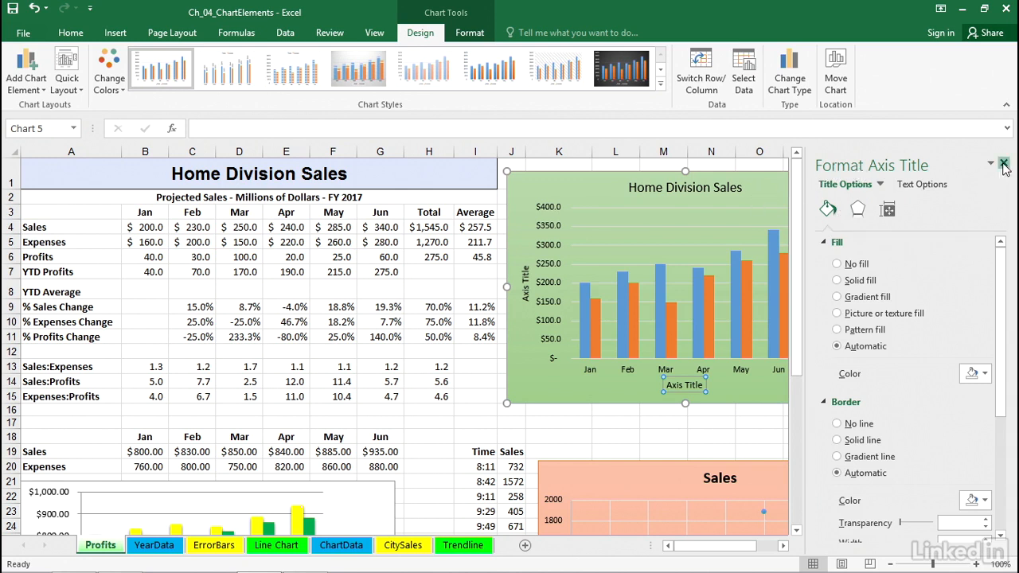
left_click(1003, 163)
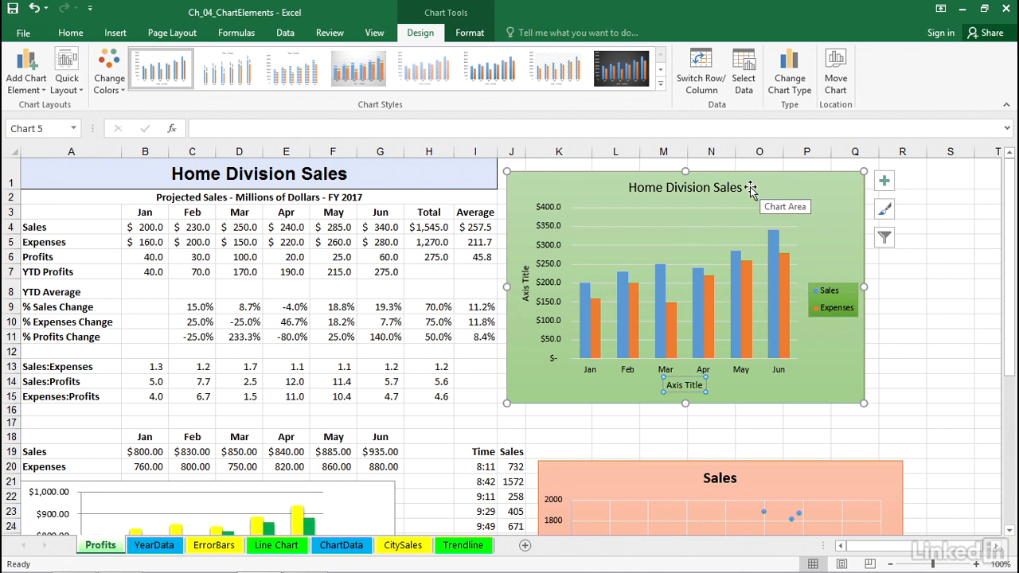
left_click(796, 181)
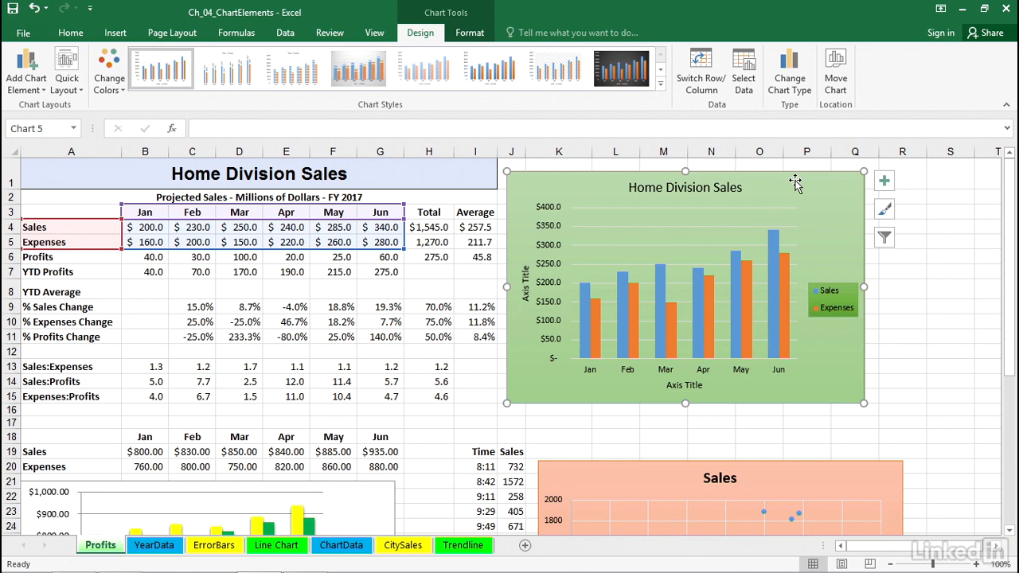